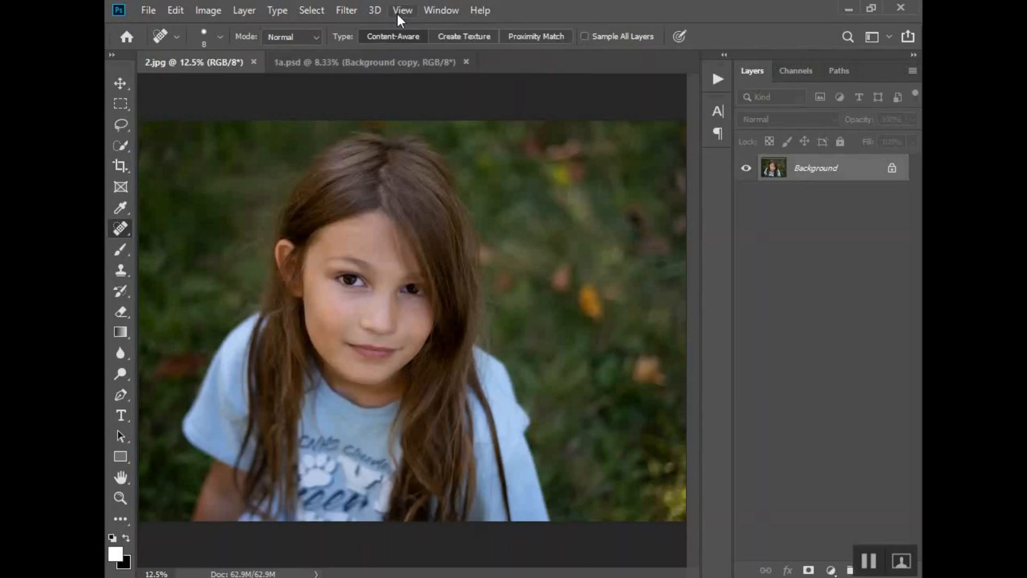
# Step: Duplicate the Background layer of 2.jpg as "Background copy"
pyautogui.click(375, 62)
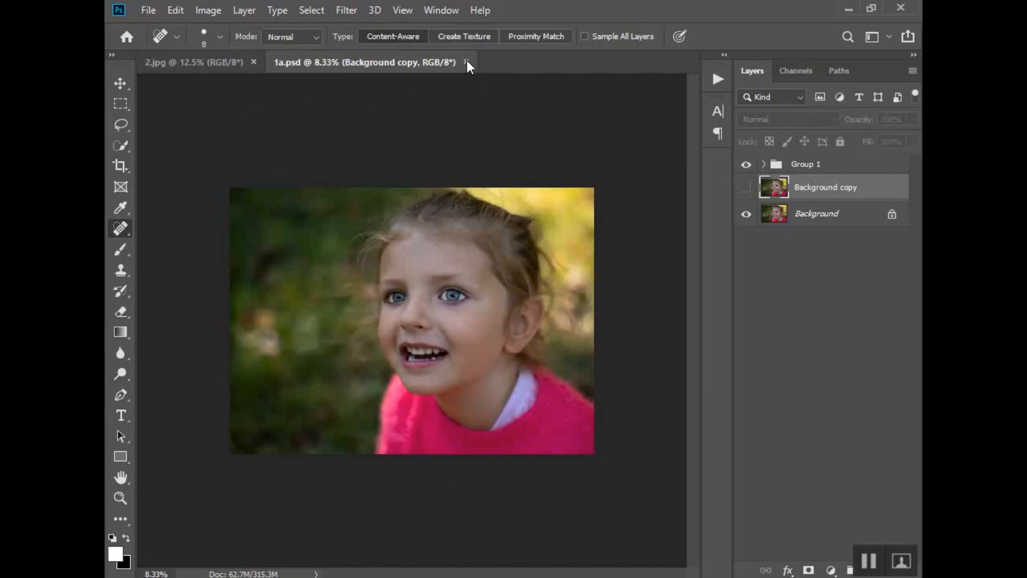
pyautogui.click(210, 63)
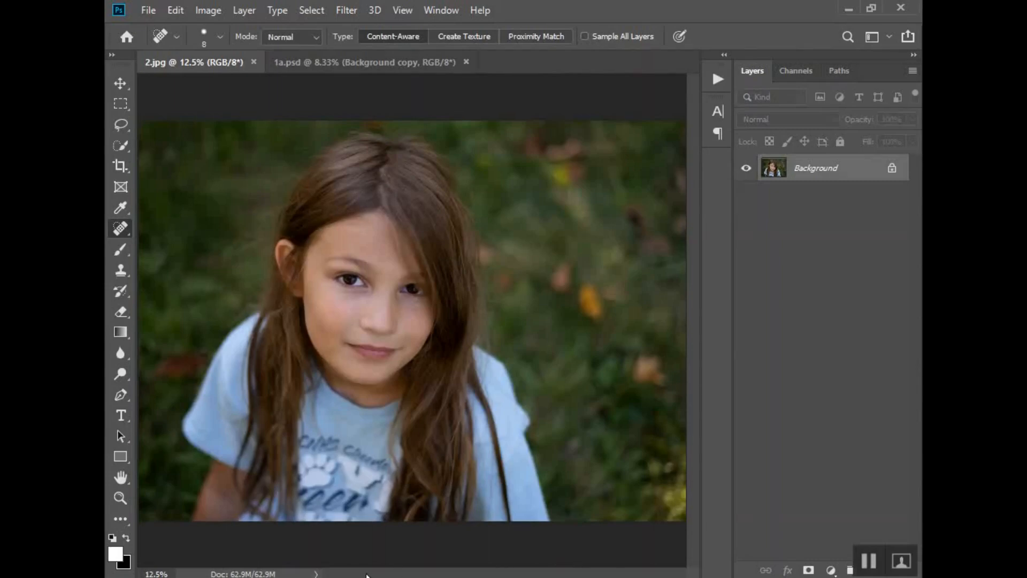
pyautogui.rightClick(827, 174)
pyautogui.click(826, 201)
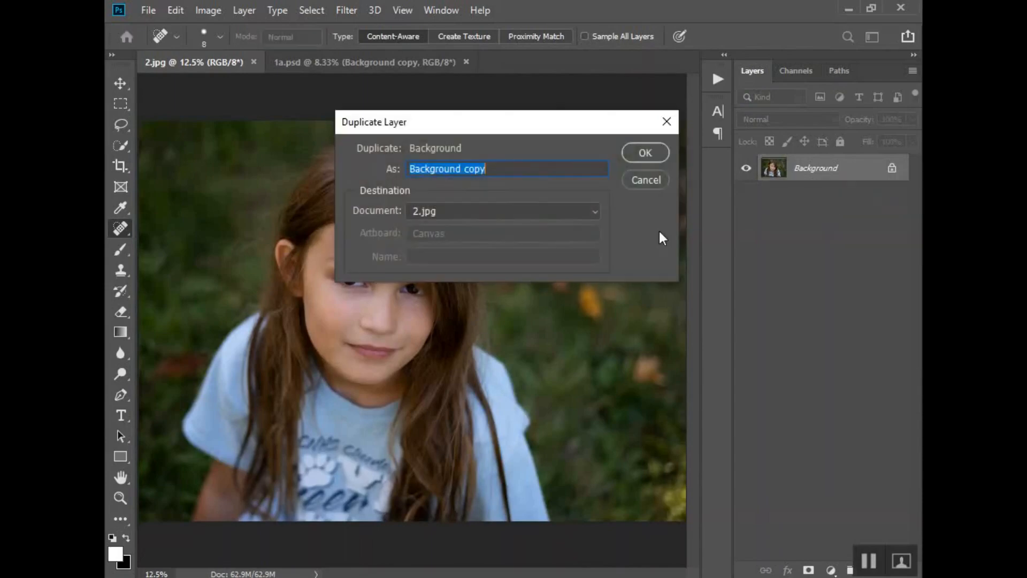
pyautogui.click(651, 159)
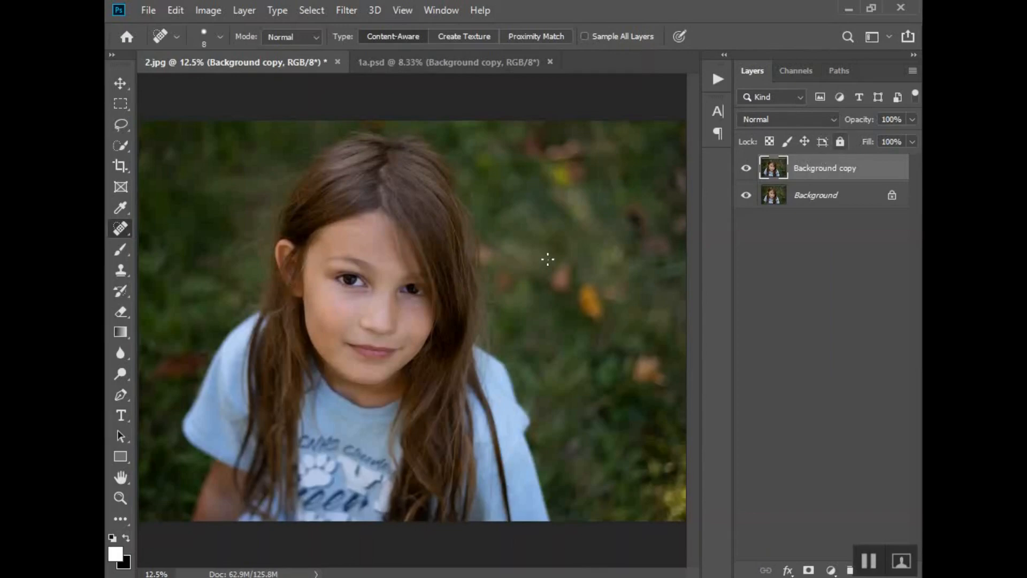
# Step: Activate the Spot Healing Brush and set its brush size to 200 px
pyautogui.rightClick(121, 227)
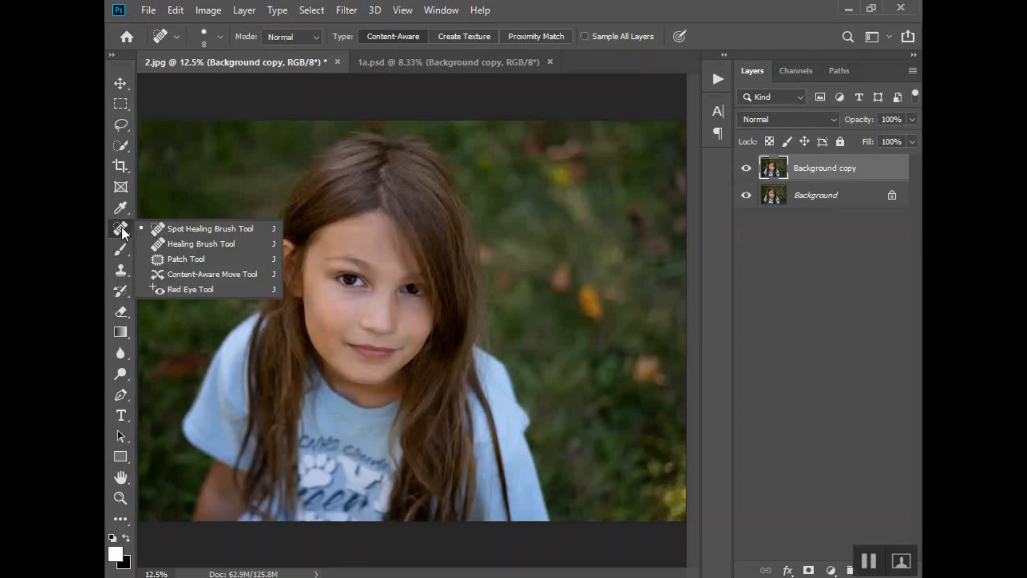
pyautogui.click(213, 232)
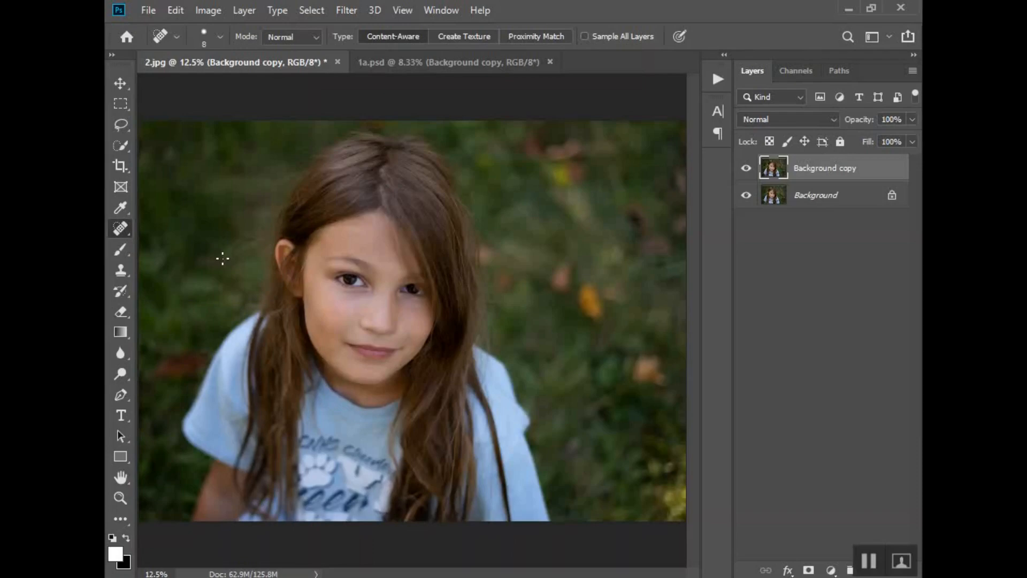
pyautogui.press(']')
pyautogui.press(']')
pyautogui.press(']')
pyautogui.press(']')
pyautogui.press(']')
pyautogui.press(']')
pyautogui.press(']')
pyautogui.press(']')
pyautogui.press(']')
pyautogui.press(']')
pyautogui.press('[')
pyautogui.press('[')
pyautogui.press('[')
# Step: Merge the copied layer down into the Background and duplicate the Background layer again
pyautogui.hotkey('ctrl', 'e')
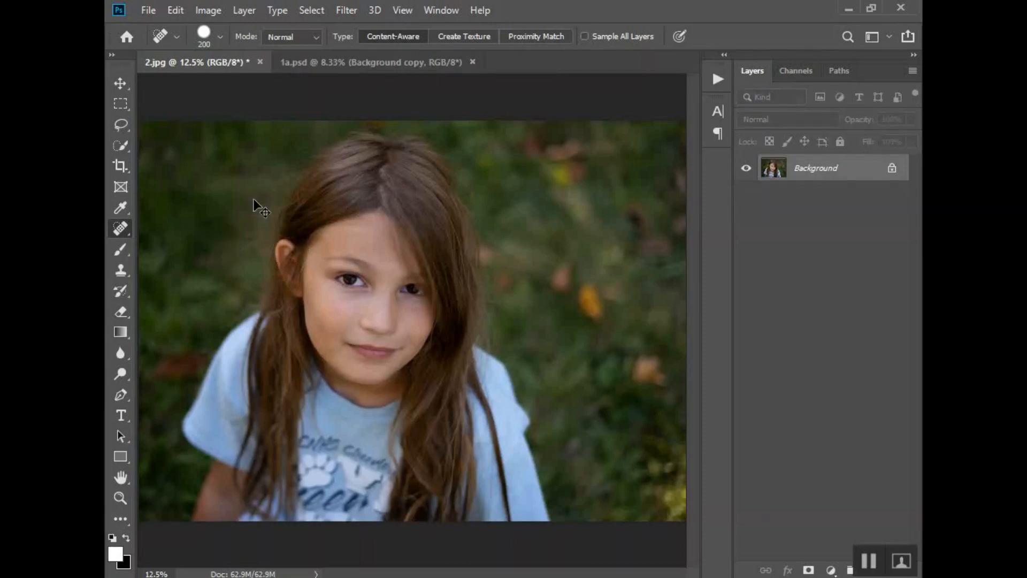
pyautogui.hotkey('ctrl', 'j')
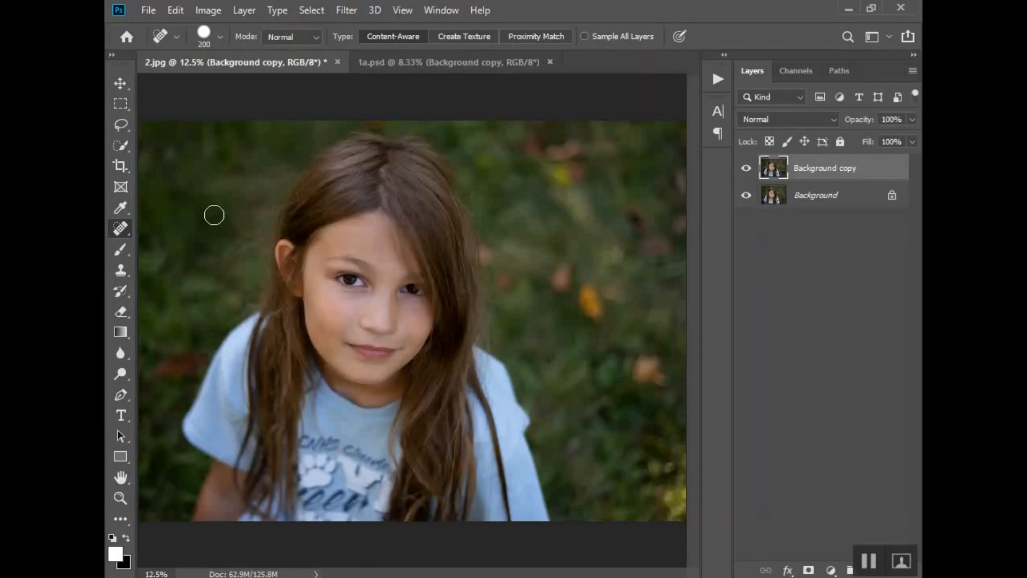
# Step: Heal the stray hairs and spots in the background around the girl's hair and shoulder using an 80 px Spot Healing Brush
pyautogui.press('[')
pyautogui.press('[')
pyautogui.press('[')
pyautogui.press('[')
pyautogui.press('[')
pyautogui.rightClick(113, 227)
pyautogui.click(177, 228)
pyautogui.moveTo(239, 238)
pyautogui.mouseDown()
pyautogui.moveTo(226, 267)
pyautogui.moveTo(262, 240)
pyautogui.moveTo(224, 268)
pyautogui.moveTo(223, 287)
pyautogui.moveTo(208, 288)
pyautogui.moveTo(249, 269)
pyautogui.moveTo(233, 260)
pyautogui.moveTo(232, 241)
pyautogui.moveTo(255, 238)
pyautogui.moveTo(247, 243)
pyautogui.mouseUp()
pyautogui.moveTo(267, 165); pyautogui.dragTo(297, 170)
pyautogui.moveTo(302, 132); pyautogui.dragTo(322, 135)
pyautogui.moveTo(242, 283); pyautogui.dragTo(256, 295)
pyautogui.moveTo(202, 358); pyautogui.dragTo(194, 363)
# Step: Switch to the Clone Stamp tool and magnify the girl's face to 33.3%
pyautogui.click(121, 269)
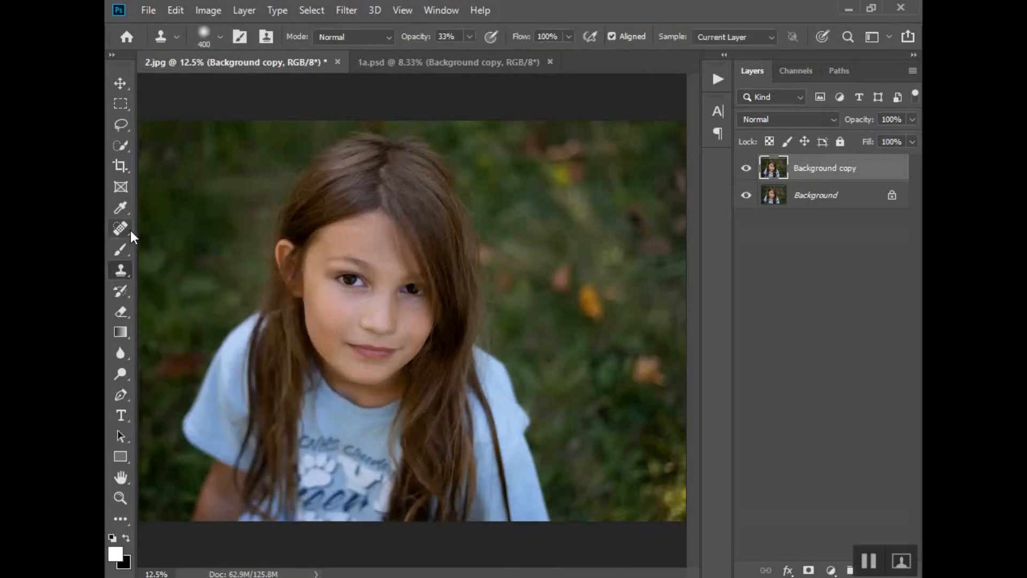
pyautogui.rightClick(119, 272)
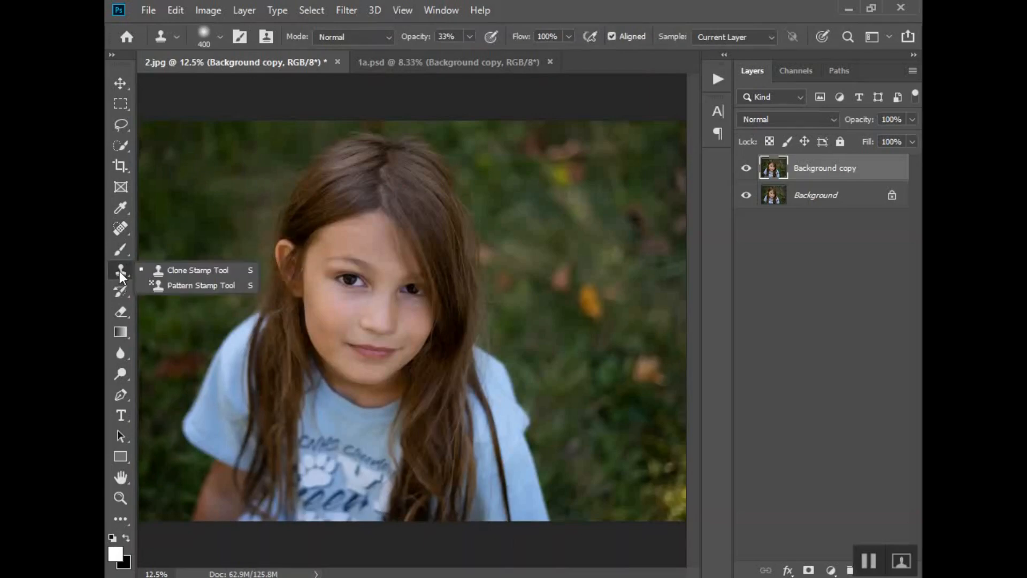
pyautogui.click(177, 268)
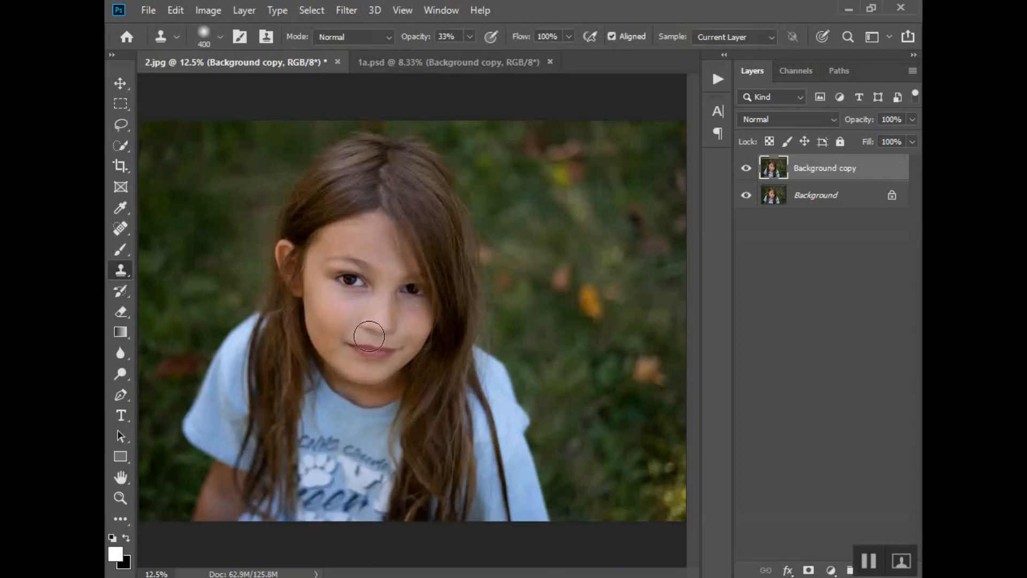
pyautogui.press('z')
pyautogui.click(370, 297)
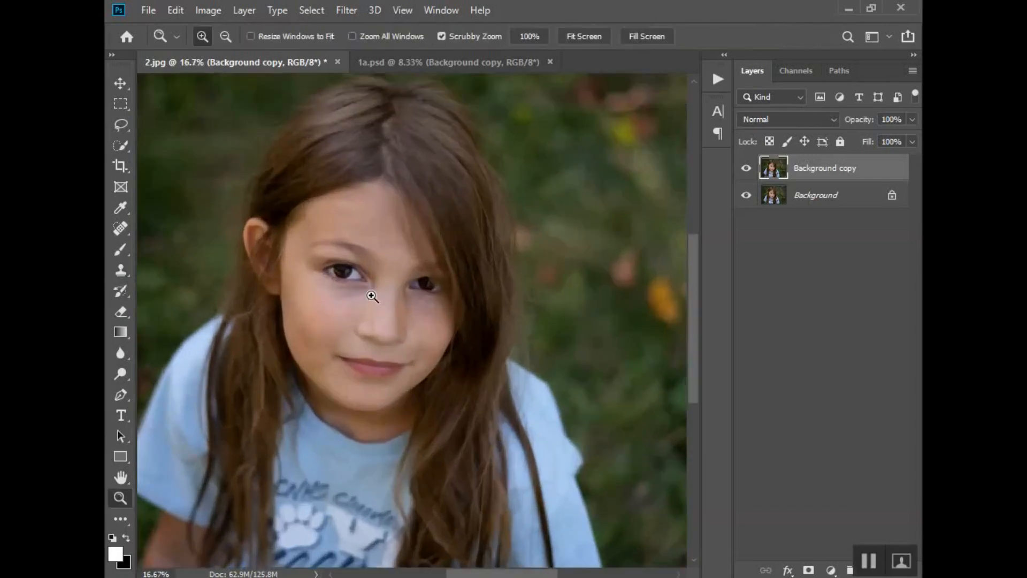
pyautogui.click(372, 296)
pyautogui.click(372, 294)
pyautogui.press('s')
pyautogui.scroll(-1, 357, 414)
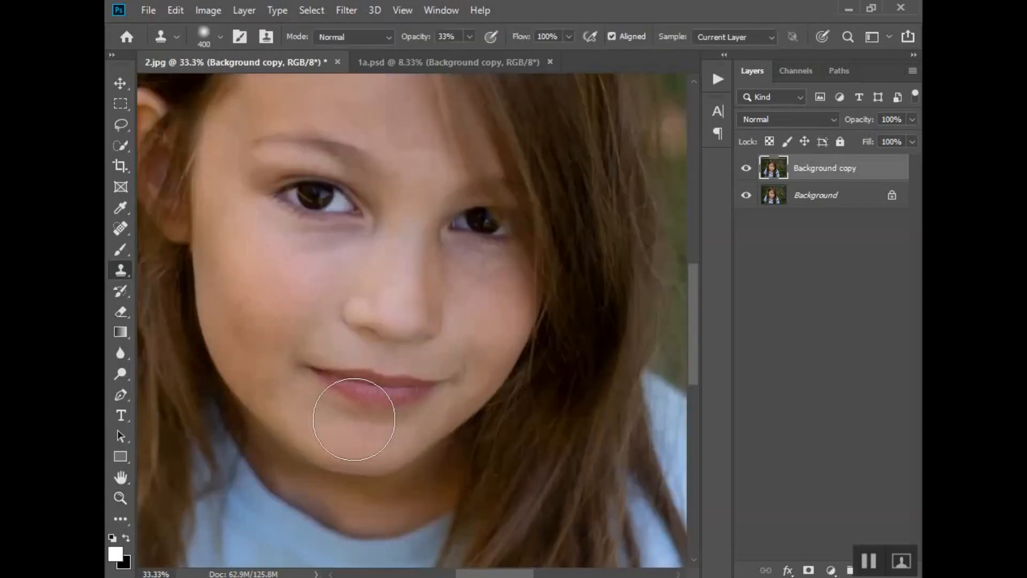
pyautogui.scroll(-1, 354, 419)
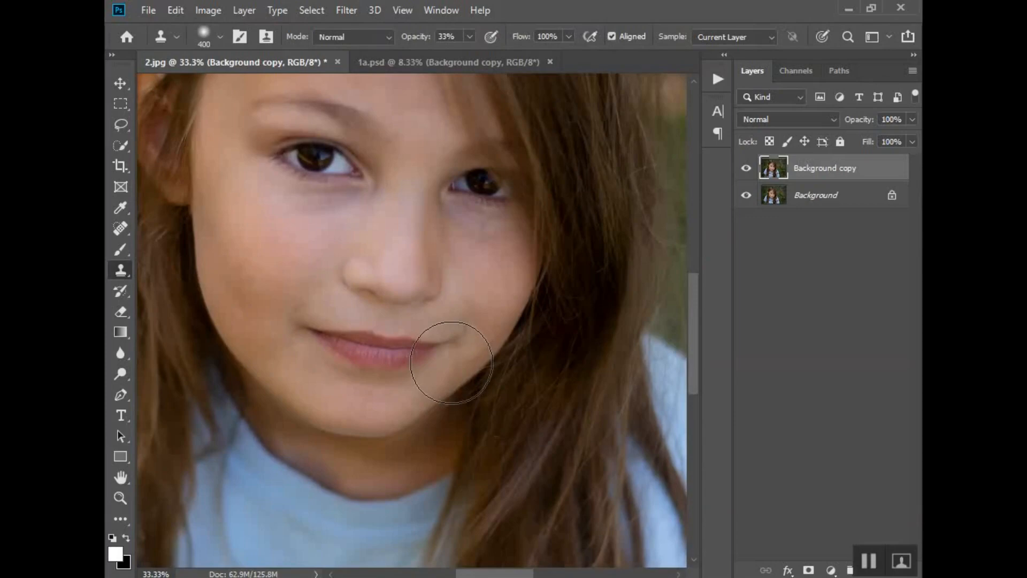
# Step: Reduce the Clone Stamp brush size to 45 px for small facial details
pyautogui.press('[')
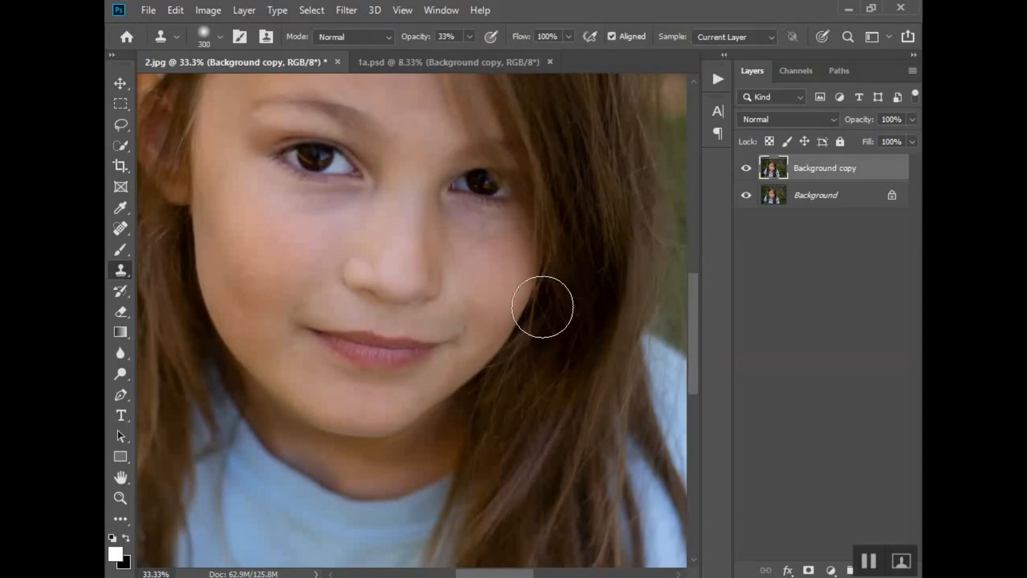
pyautogui.press('[')
pyautogui.press('[')
pyautogui.press('[')
pyautogui.press('[')
pyautogui.press('[')
pyautogui.press('[')
pyautogui.press('[')
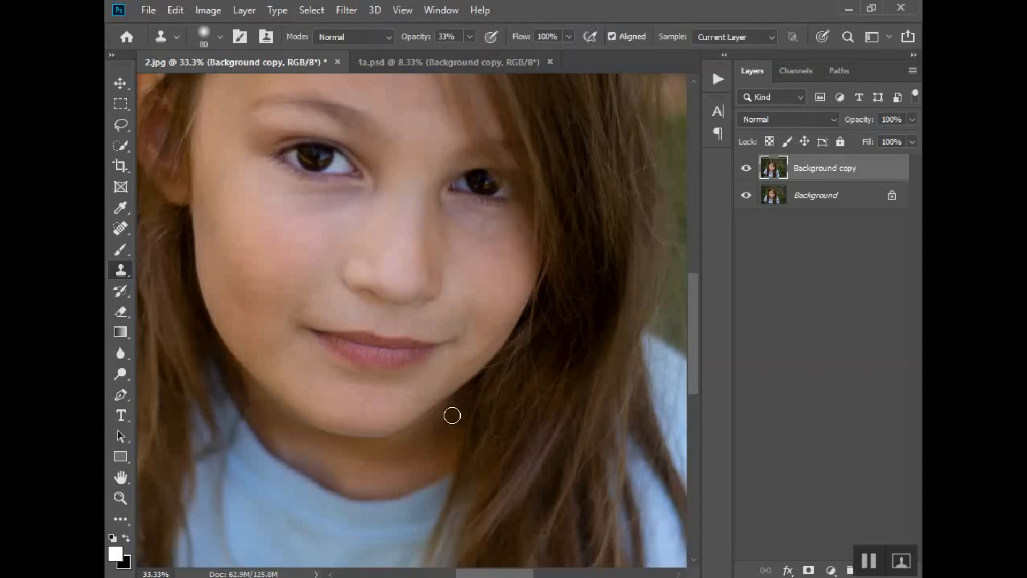
pyautogui.scroll(-2, 452, 415)
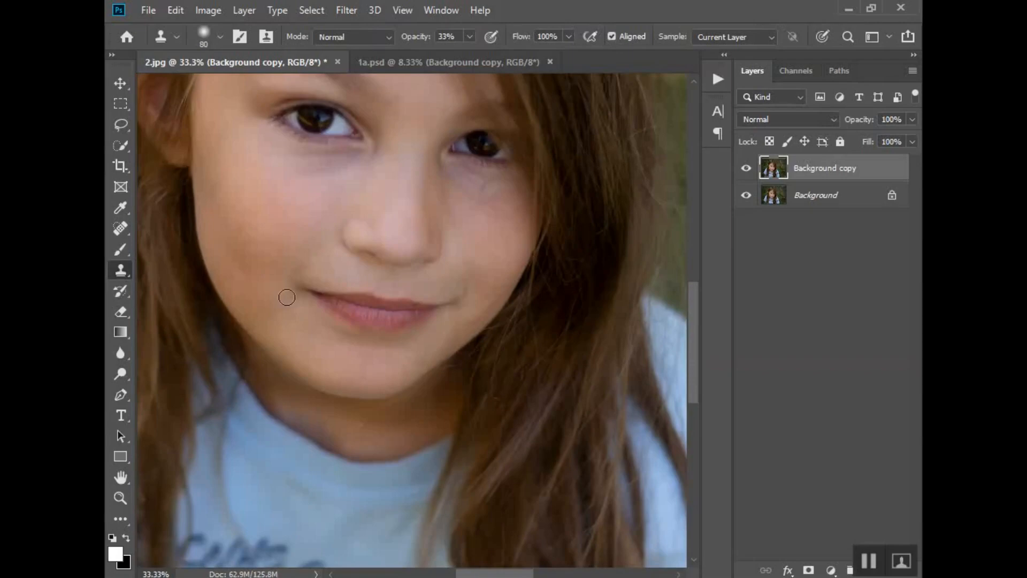
pyautogui.scroll(2, 291, 321)
pyautogui.scroll(2, 330, 380)
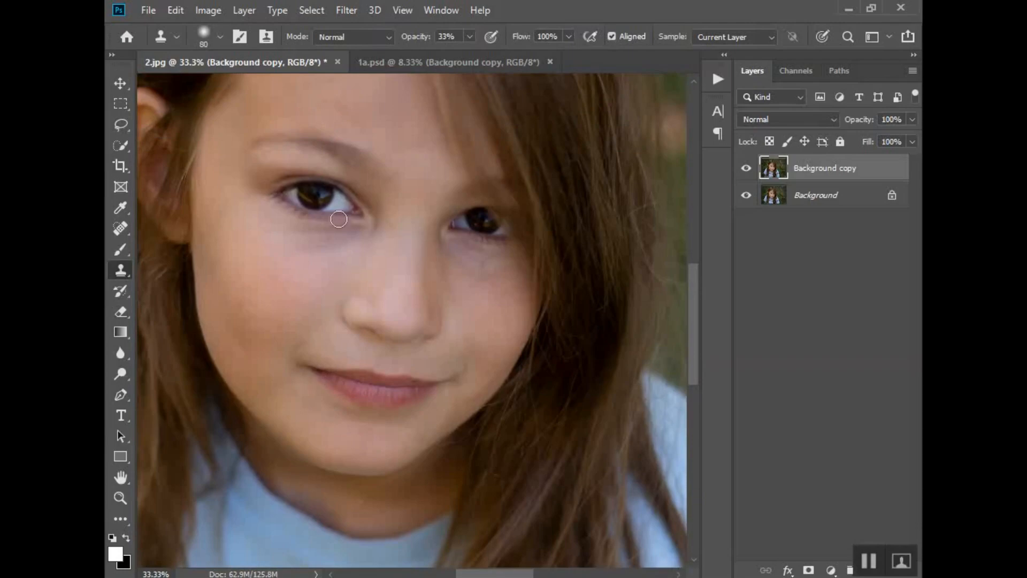
pyautogui.press('[')
pyautogui.press('[')
pyautogui.moveTo(502, 575); pyautogui.dragTo(484, 575)
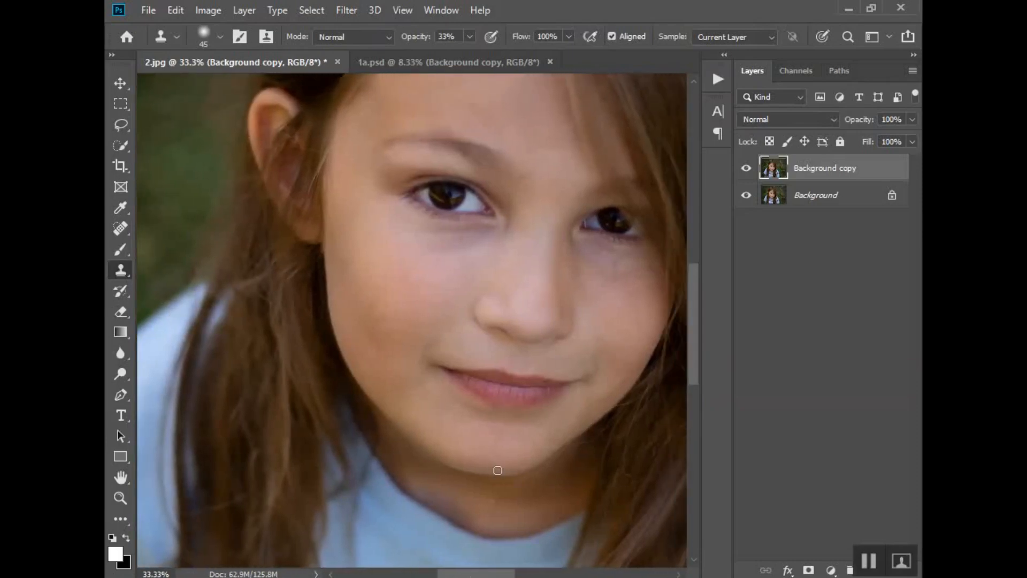
pyautogui.scroll(1, 497, 470)
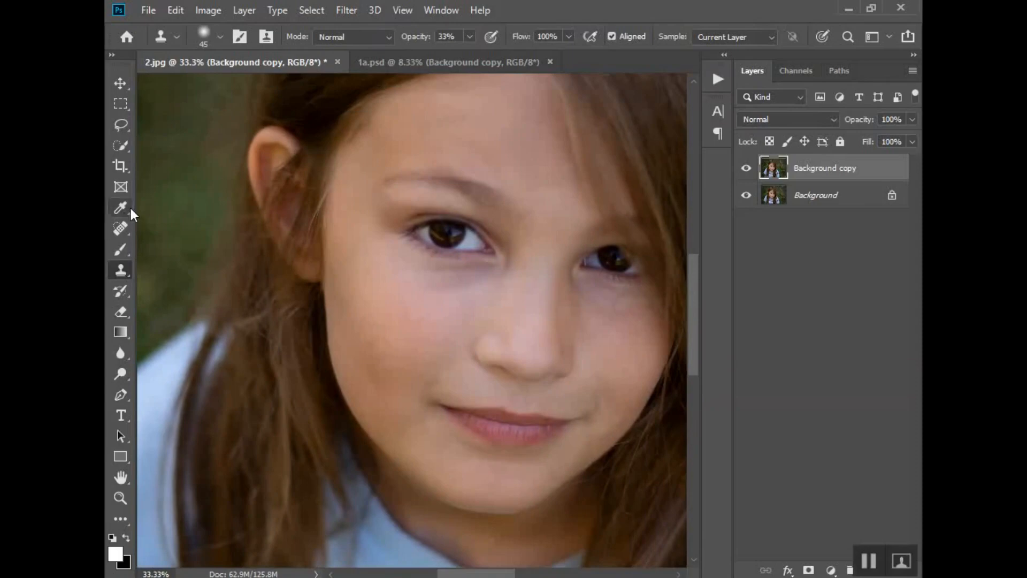
pyautogui.moveTo(120, 229); pyautogui.dragTo(175, 233)
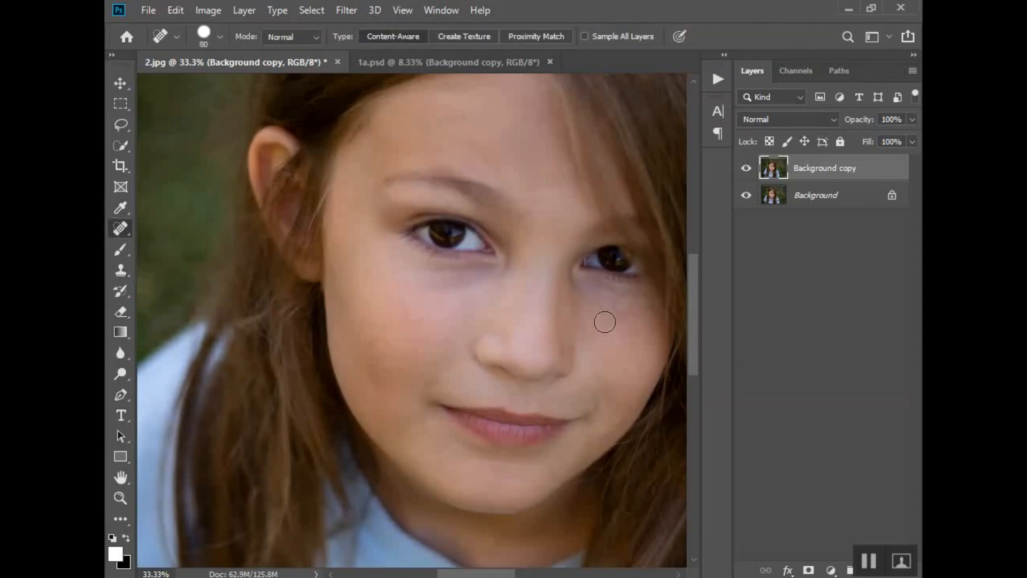
pyautogui.click(121, 270)
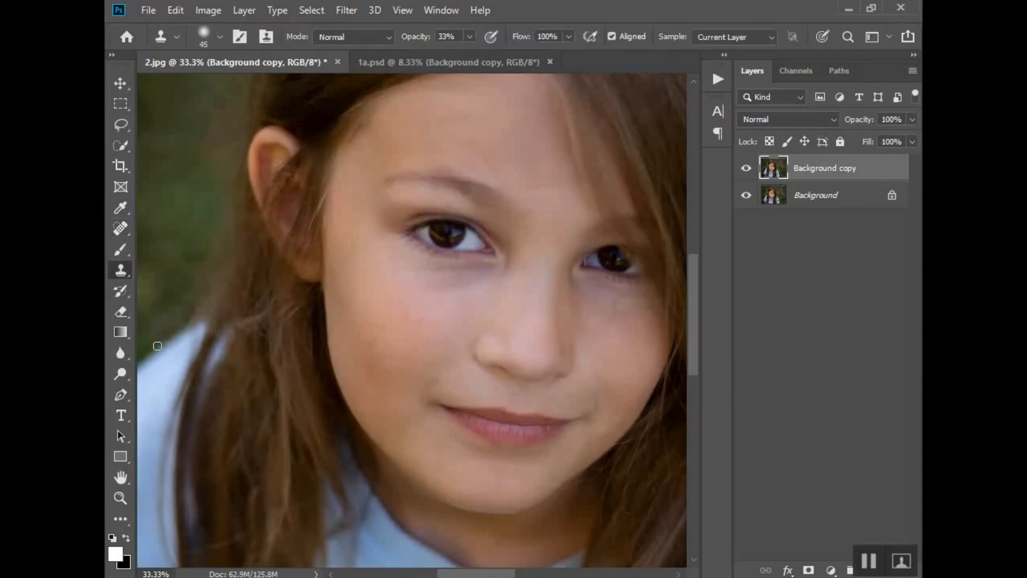
# Step: Enlarge the Clone Stamp brush to 200 px for the background beside the girl's ear, viewed at 25%
pyautogui.scroll(2, 160, 387)
pyautogui.scroll(1, 161, 374)
pyautogui.press('z')
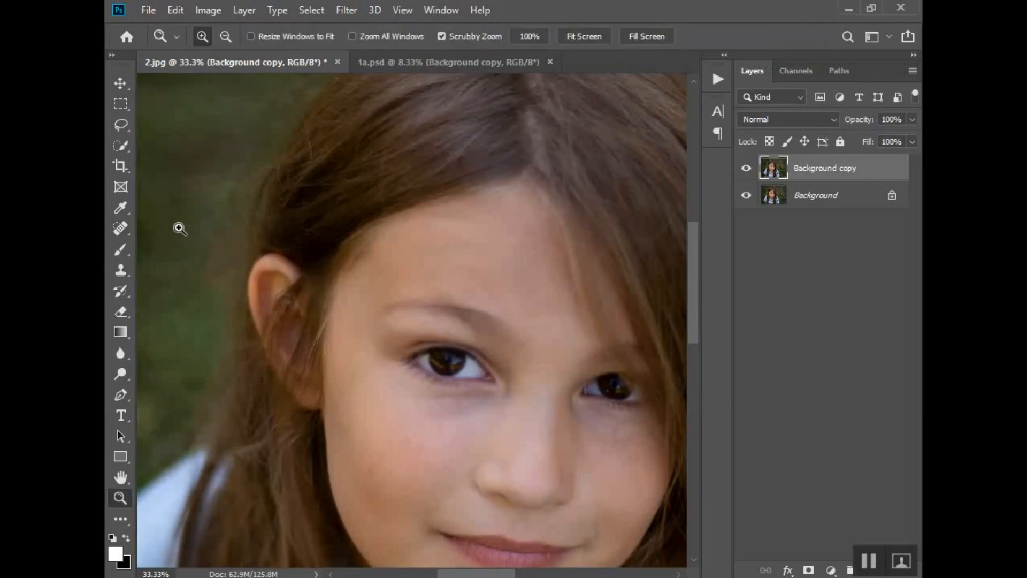
pyautogui.keyDown('alt'); pyautogui.click(174, 236); pyautogui.keyUp('alt')
pyautogui.keyDown('alt'); pyautogui.click(174, 236); pyautogui.keyUp('alt')
pyautogui.press('s')
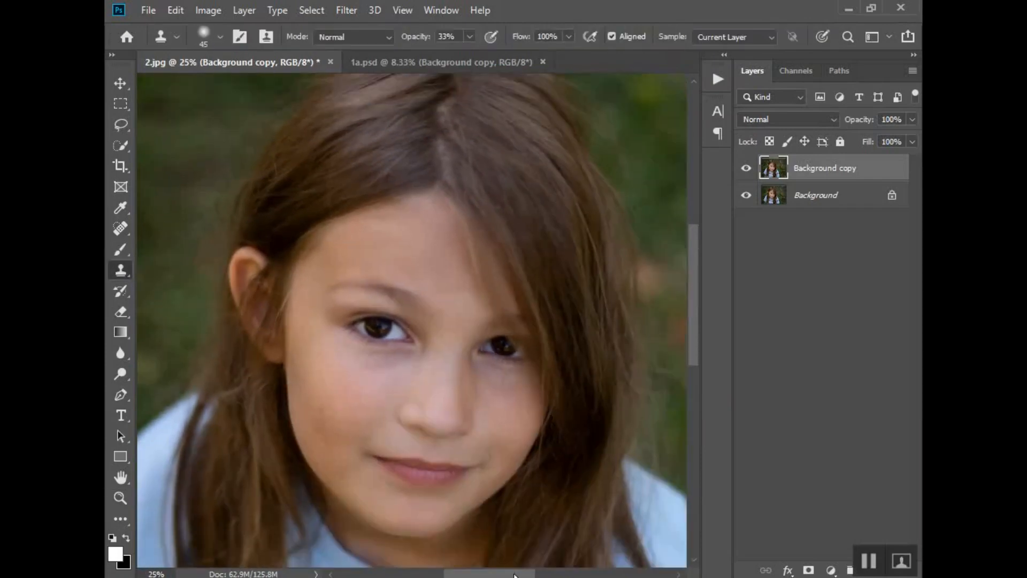
pyautogui.moveTo(515, 576); pyautogui.dragTo(497, 575)
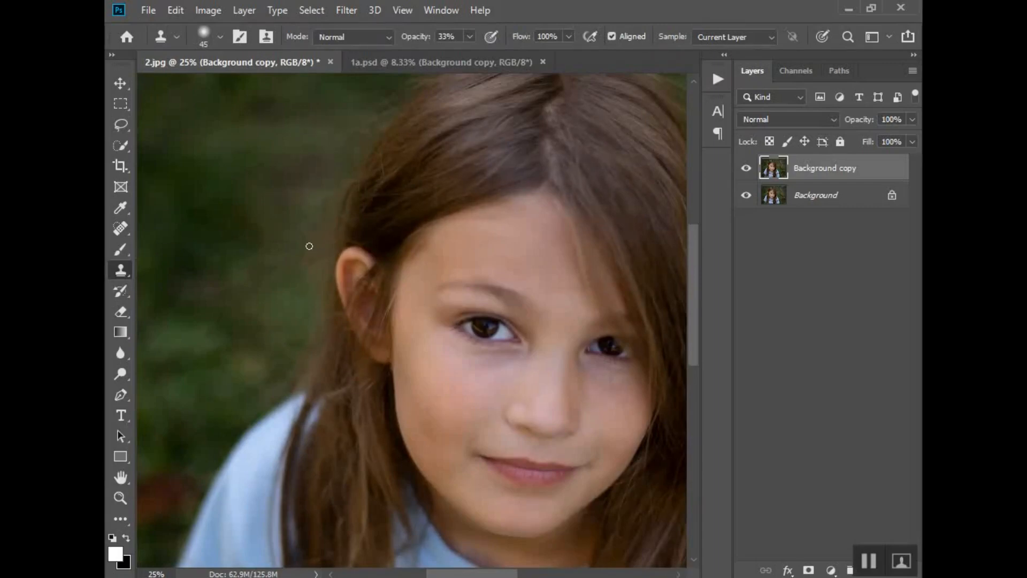
pyautogui.scroll(1, 296, 362)
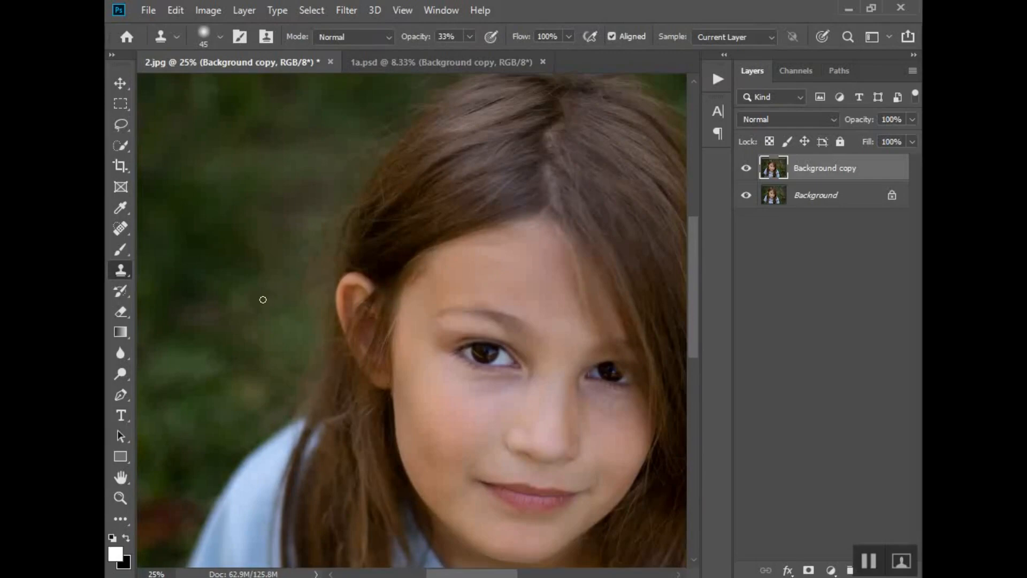
pyautogui.press(']')
pyautogui.press(']')
pyautogui.press(']')
pyautogui.press(']')
pyautogui.press(']')
pyautogui.press(']')
pyautogui.press(']')
pyautogui.press(']')
pyautogui.press(']')
pyautogui.press(']')
# Step: Set the Clone Stamp's opacity to 15% and its brush hardness to 0%
pyautogui.click(469, 37)
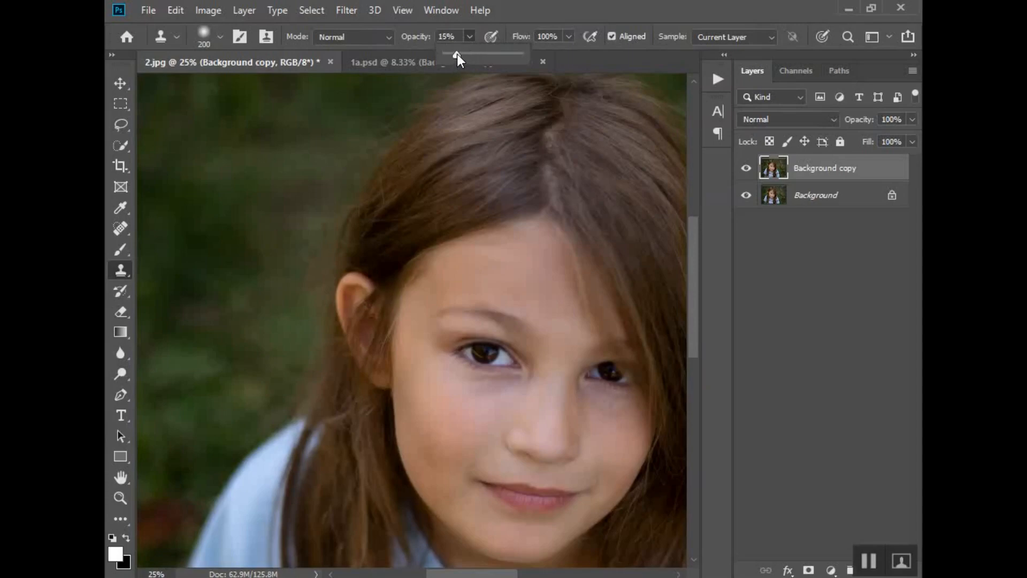
pyautogui.click(219, 37)
pyautogui.moveTo(198, 123); pyautogui.dragTo(186, 124)
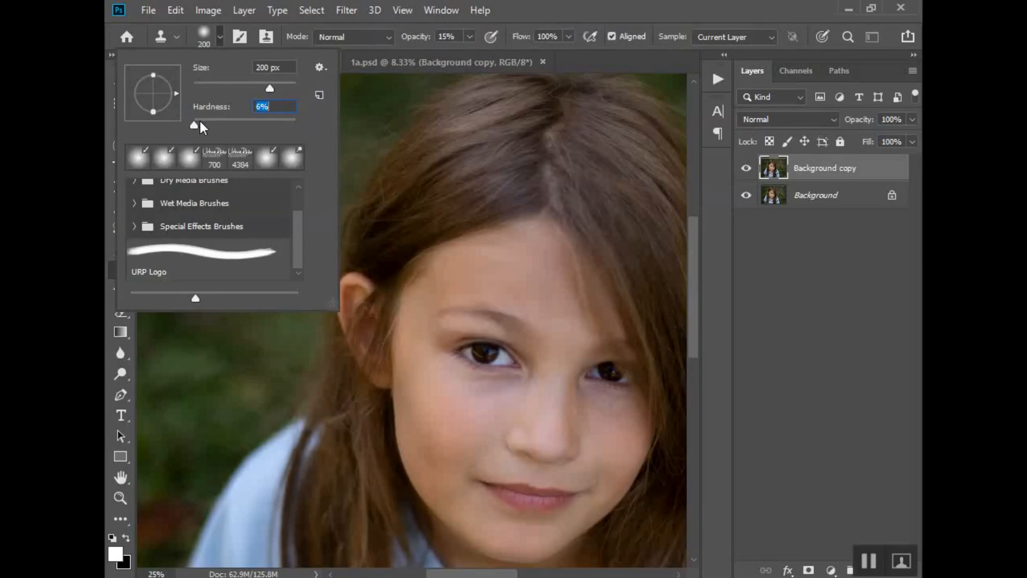
pyautogui.click(272, 345)
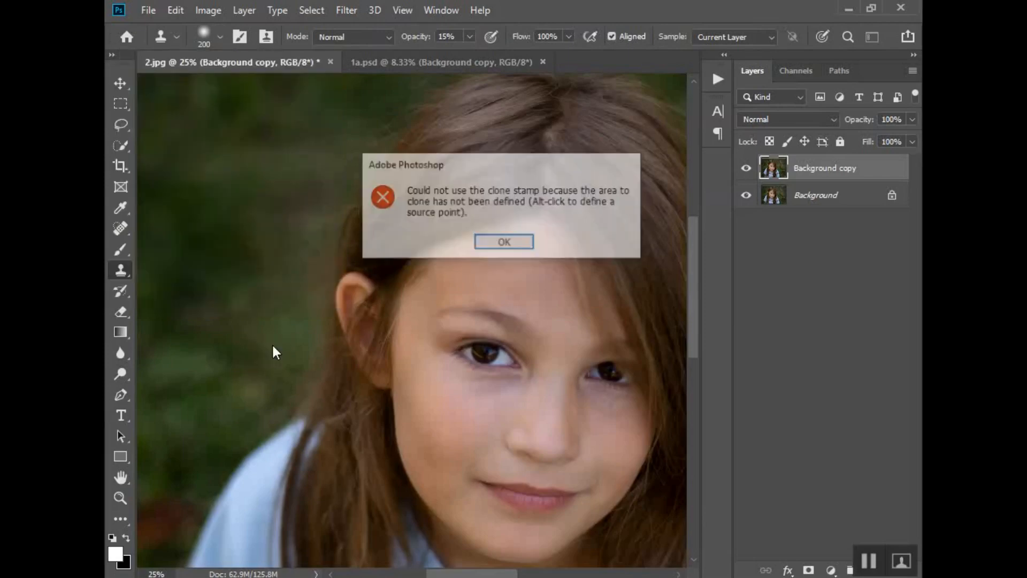
pyautogui.press('Return')
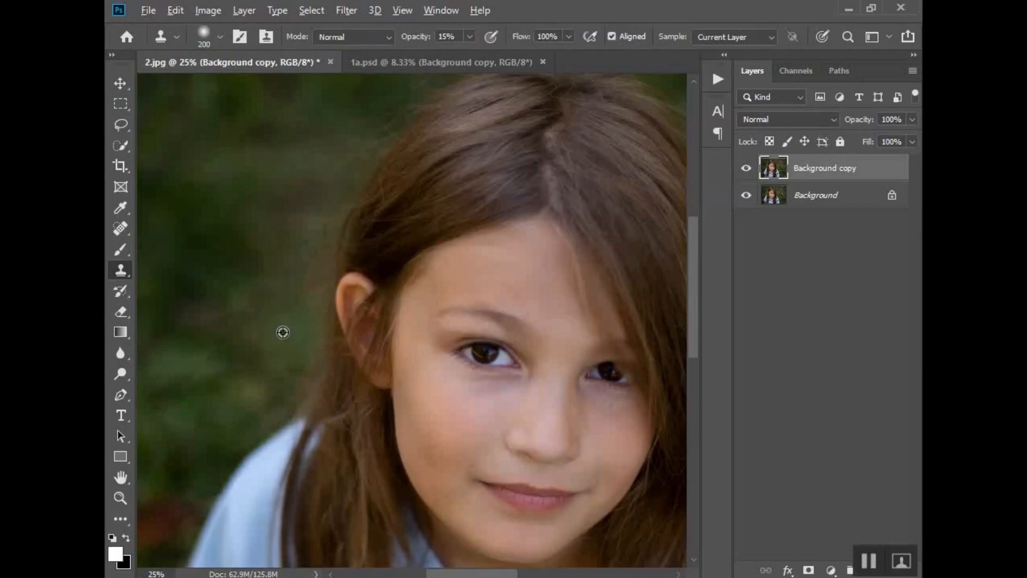
# Step: Sample the green background beside the girl's ear and clone it over the stray hairs along the hair's outer edge
pyautogui.keyDown('alt'); pyautogui.click(283, 333); pyautogui.keyUp('alt')
pyautogui.moveTo(284, 399)
pyautogui.mouseDown()
pyautogui.moveTo(310, 335)
pyautogui.moveTo(287, 403)
pyautogui.moveTo(303, 347)
pyautogui.mouseUp()
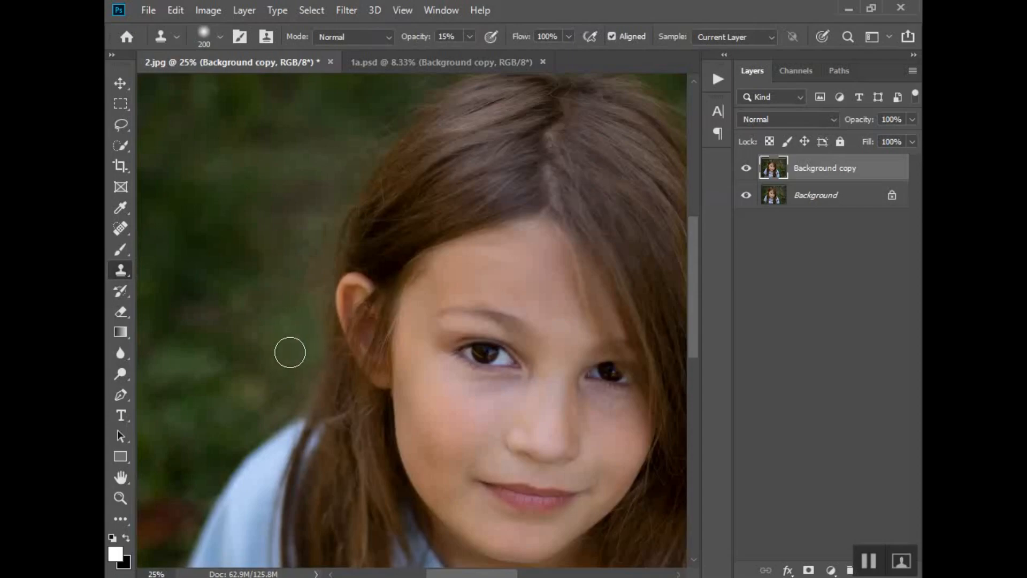
pyautogui.keyDown('alt'); pyautogui.click(272, 329); pyautogui.keyUp('alt')
pyautogui.press('alt')
pyautogui.keyDown('alt'); pyautogui.click(286, 328); pyautogui.keyUp('alt')
pyautogui.moveTo(310, 362)
pyautogui.mouseDown()
pyautogui.moveTo(300, 395)
pyautogui.moveTo(313, 355)
pyautogui.moveTo(280, 409)
pyautogui.moveTo(306, 324)
pyautogui.mouseUp()
pyautogui.click(312, 353)
pyautogui.click(280, 402)
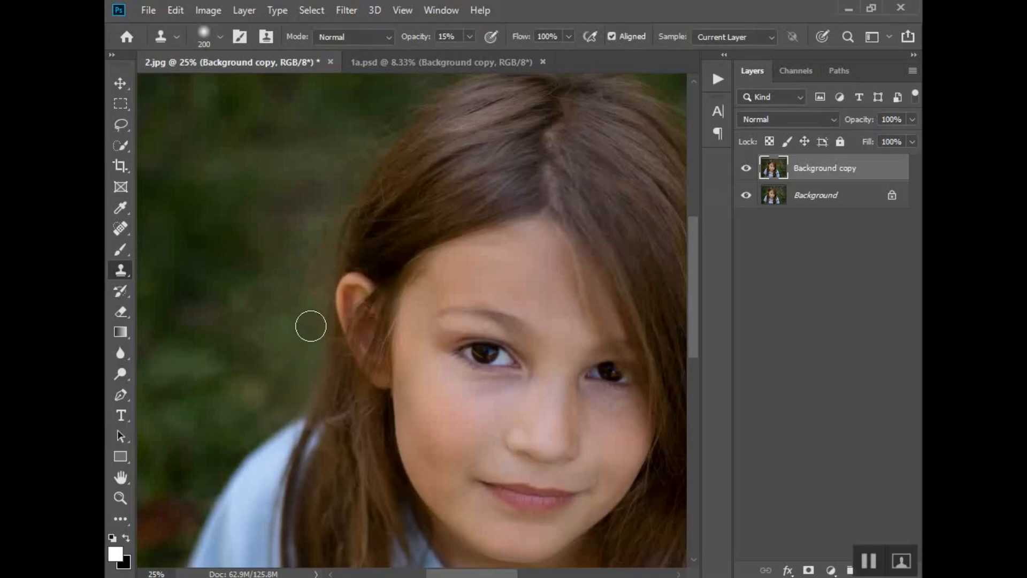
pyautogui.click(310, 365)
pyautogui.click(312, 360)
# Step: Clone more background over the remaining flyaway hairs above the ear and just above the shoulder
pyautogui.click(217, 37)
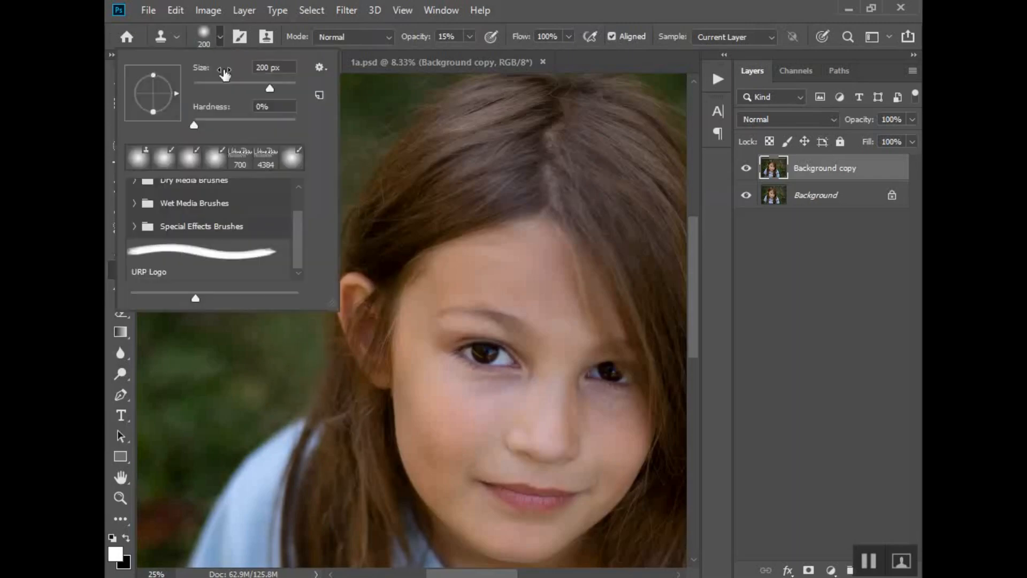
pyautogui.click(283, 364)
pyautogui.keyDown('alt'); pyautogui.click(309, 358); pyautogui.keyUp('alt')
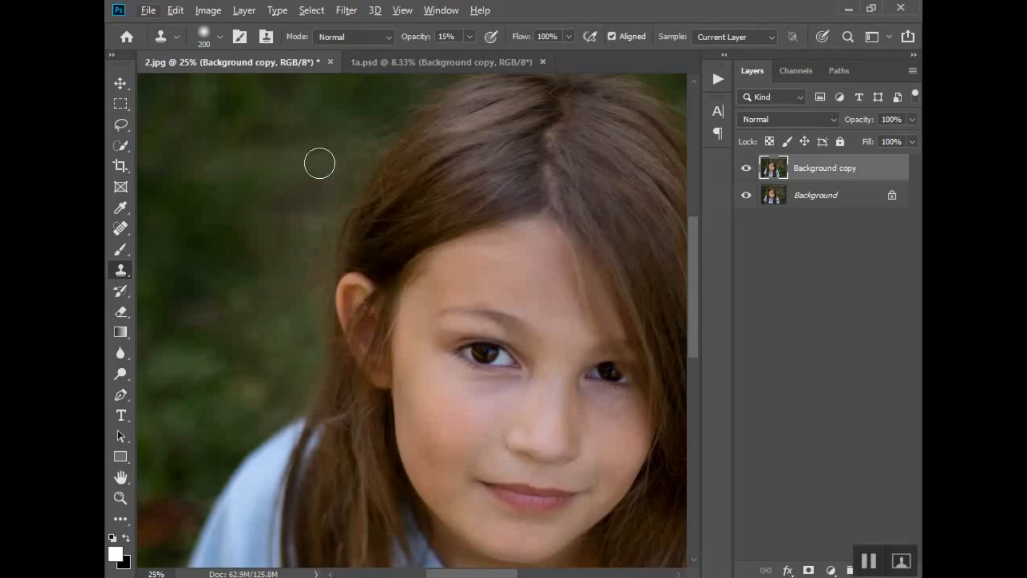
pyautogui.moveTo(330, 269)
pyautogui.mouseDown()
pyautogui.moveTo(300, 282)
pyautogui.moveTo(342, 171)
pyautogui.moveTo(309, 291)
pyautogui.moveTo(266, 307)
pyautogui.moveTo(319, 266)
pyautogui.moveTo(306, 319)
pyautogui.moveTo(319, 268)
pyautogui.moveTo(312, 300)
pyautogui.moveTo(310, 272)
pyautogui.mouseUp()
pyautogui.moveTo(296, 393)
pyautogui.mouseDown()
pyautogui.moveTo(312, 360)
pyautogui.moveTo(272, 412)
pyautogui.mouseUp()
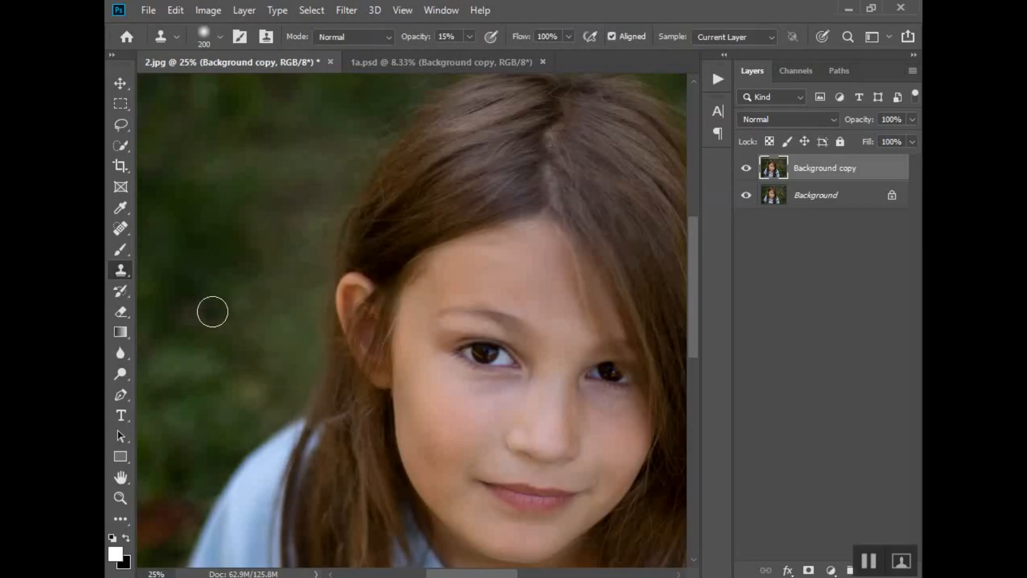
# Step: Resample the green background beside the ear and clone it over the stray hairs below the ear and along the hair edge above it
pyautogui.keyDown('alt'); pyautogui.click(211, 310); pyautogui.keyUp('alt')
pyautogui.moveTo(310, 365); pyautogui.dragTo(300, 379)
pyautogui.keyDown('alt'); pyautogui.click(298, 332); pyautogui.keyUp('alt')
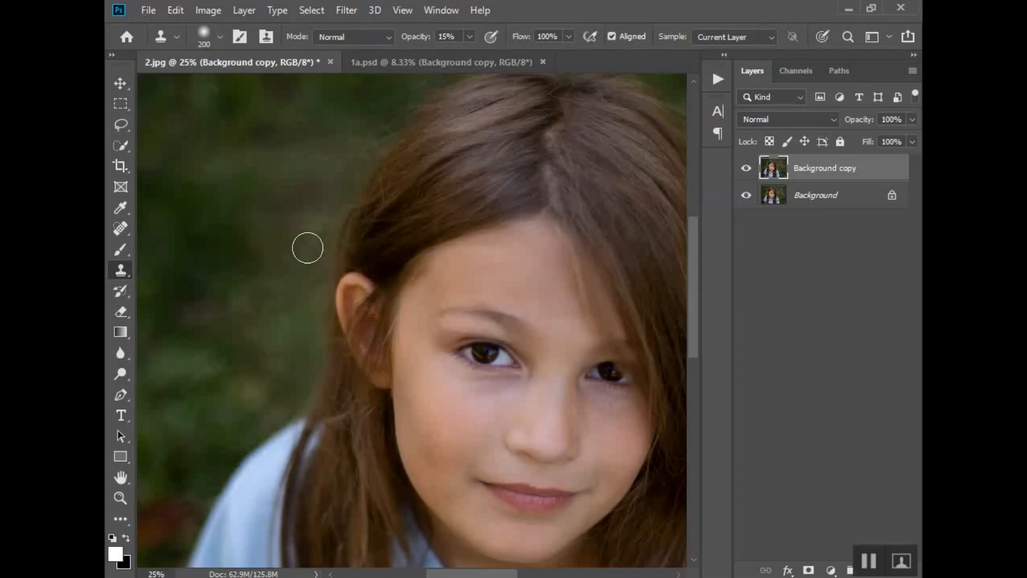
pyautogui.moveTo(315, 253); pyautogui.dragTo(293, 262)
pyautogui.moveTo(330, 214)
pyautogui.mouseDown()
pyautogui.moveTo(319, 241)
pyautogui.moveTo(340, 197)
pyautogui.moveTo(314, 251)
pyautogui.moveTo(332, 208)
pyautogui.moveTo(270, 226)
pyautogui.moveTo(334, 202)
pyautogui.moveTo(317, 255)
pyautogui.moveTo(335, 198)
pyautogui.moveTo(275, 280)
pyautogui.mouseUp()
# Step: Clone the background over the flyaway hairs along the upper outer edge of the hair up to the crown
pyautogui.scroll(3, 275, 280)
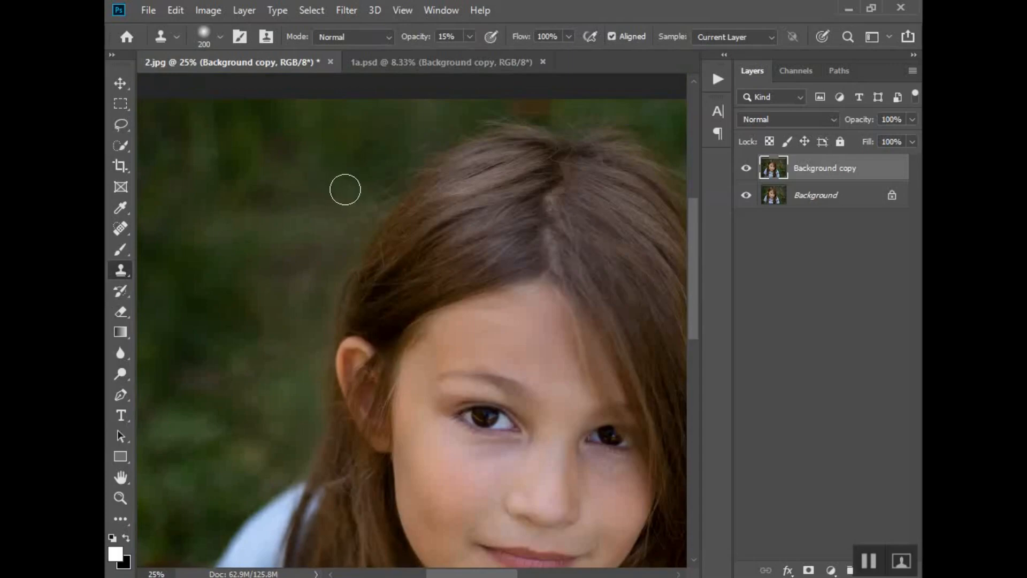
pyautogui.moveTo(348, 199); pyautogui.dragTo(383, 165)
pyautogui.moveTo(314, 246)
pyautogui.mouseDown()
pyautogui.moveTo(395, 133)
pyautogui.moveTo(360, 150)
pyautogui.moveTo(385, 122)
pyautogui.moveTo(375, 123)
pyautogui.mouseUp()
pyautogui.click(390, 122)
pyautogui.moveTo(383, 158)
pyautogui.mouseDown()
pyautogui.moveTo(358, 187)
pyautogui.moveTo(384, 142)
pyautogui.moveTo(331, 142)
pyautogui.moveTo(387, 117)
pyautogui.moveTo(449, 110)
pyautogui.moveTo(422, 107)
pyautogui.moveTo(380, 126)
pyautogui.moveTo(471, 99)
pyautogui.moveTo(502, 98)
pyautogui.moveTo(403, 114)
pyautogui.moveTo(511, 99)
pyautogui.mouseUp()
# Step: Compare the portrait before and after retouching at 12.5% by toggling the Background copy layer's visibility, leaving the layer visible
pyautogui.press('z')
pyautogui.keyDown('alt'); pyautogui.click(268, 230); pyautogui.keyUp('alt')
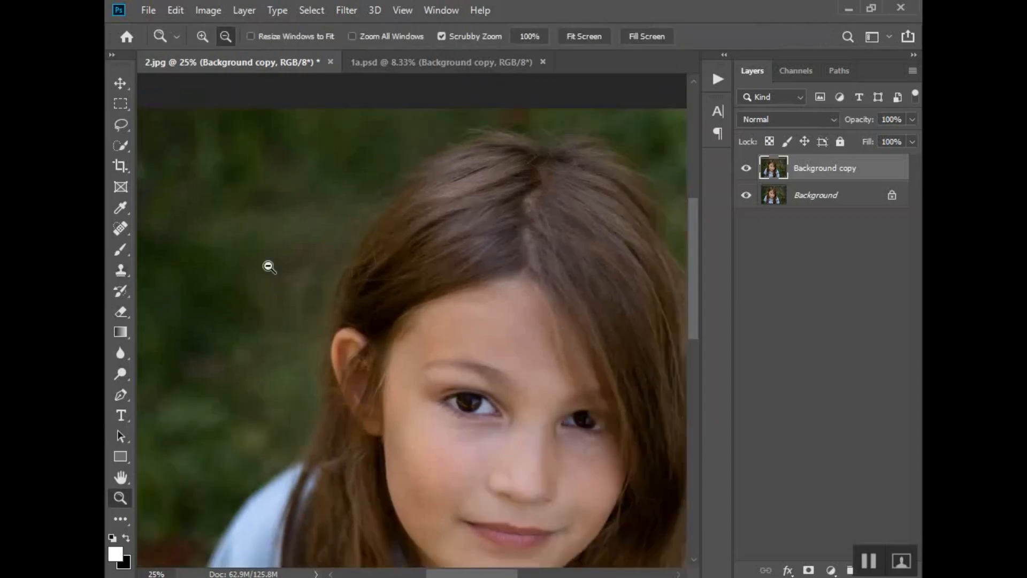
pyautogui.keyDown('alt'); pyautogui.click(337, 397); pyautogui.keyUp('alt')
pyautogui.press('s')
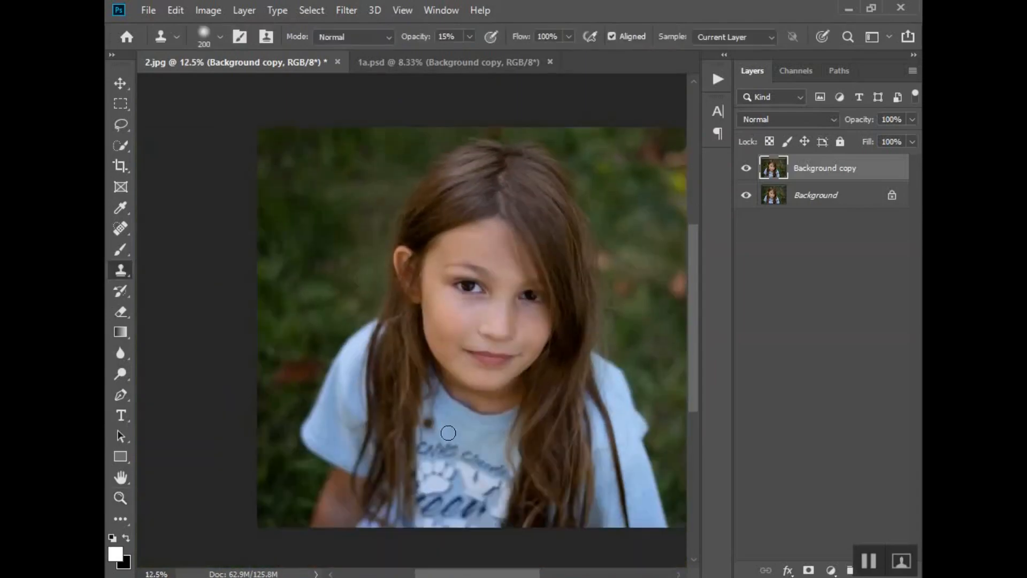
pyautogui.moveTo(456, 575); pyautogui.dragTo(471, 575)
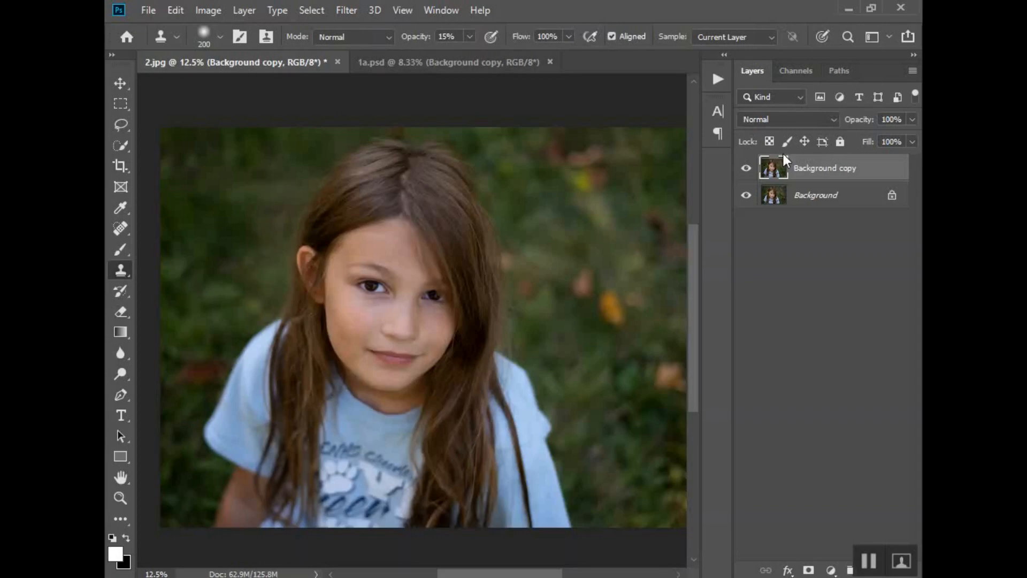
pyautogui.click(747, 168)
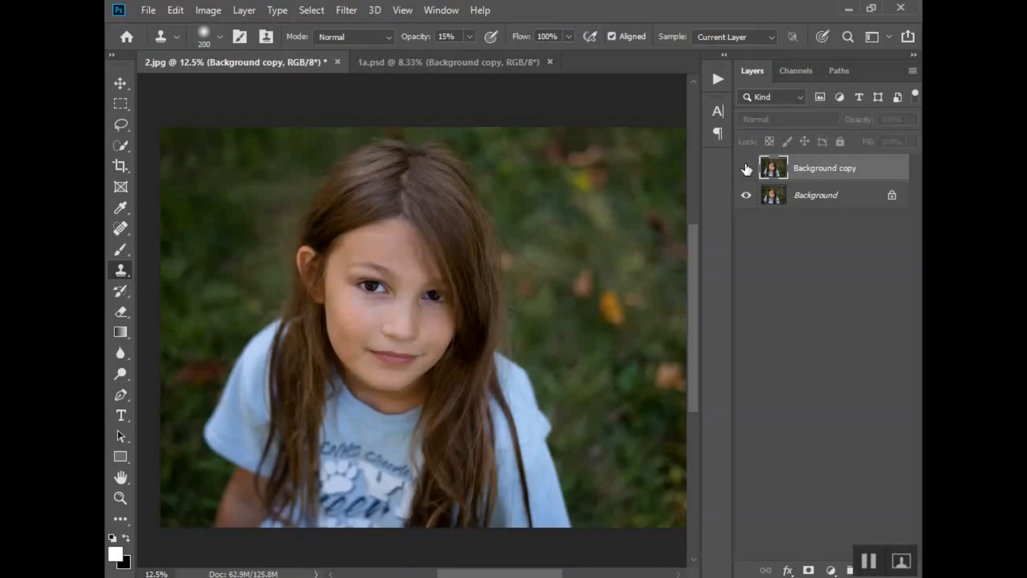
pyautogui.click(746, 169)
pyautogui.click(747, 169)
pyautogui.click(747, 169)
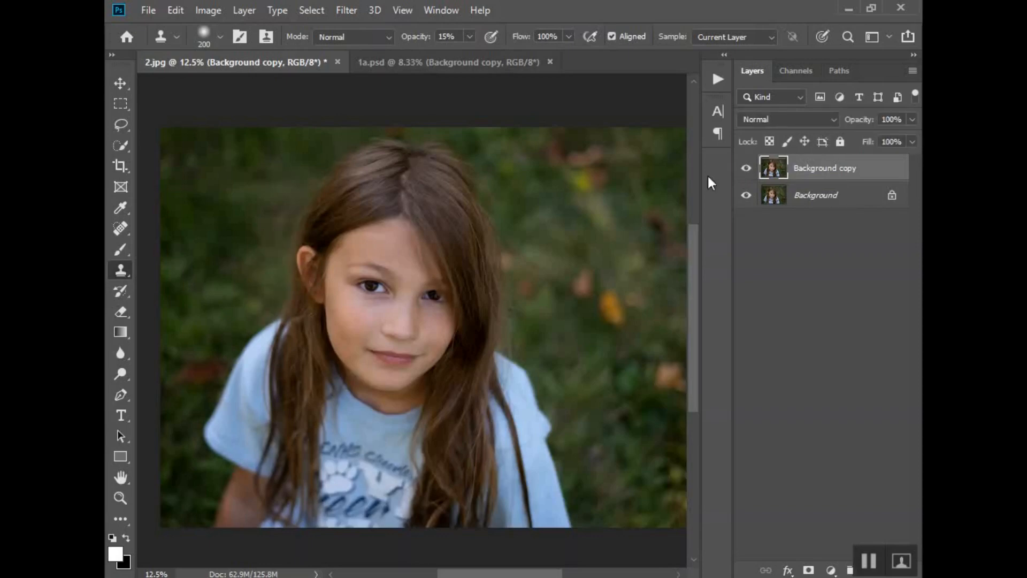
pyautogui.click(747, 169)
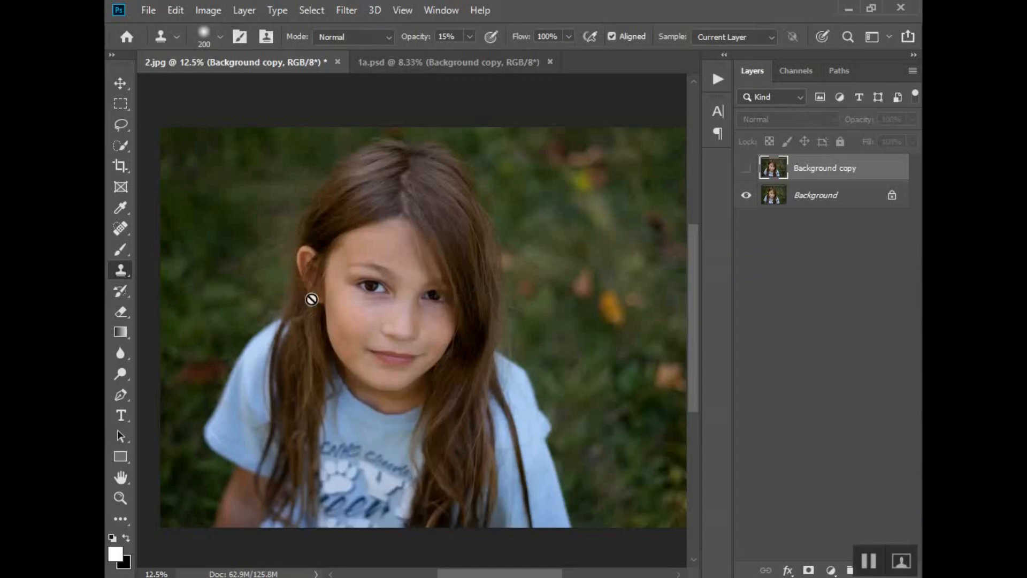
pyautogui.click(748, 169)
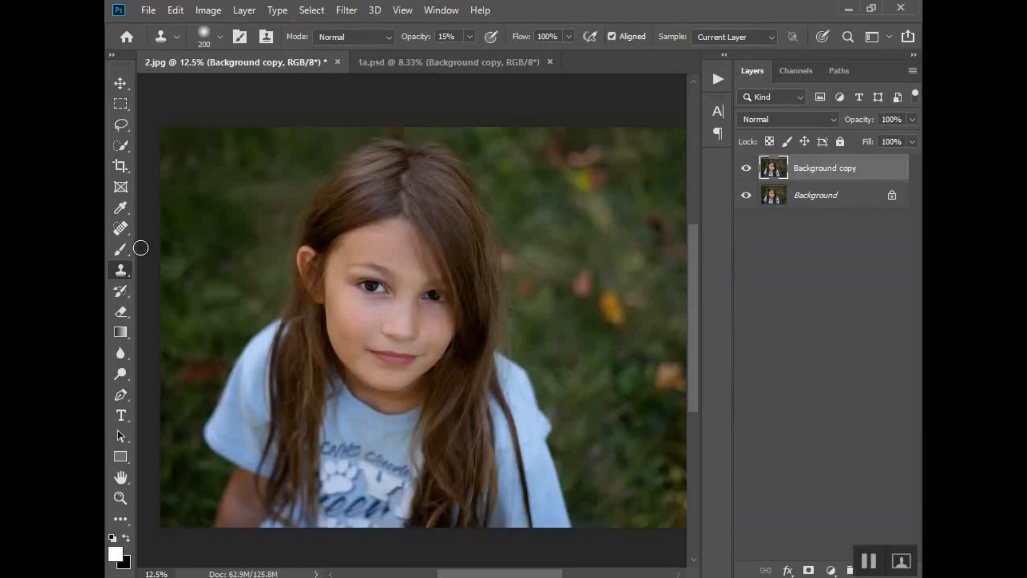
pyautogui.click(121, 227)
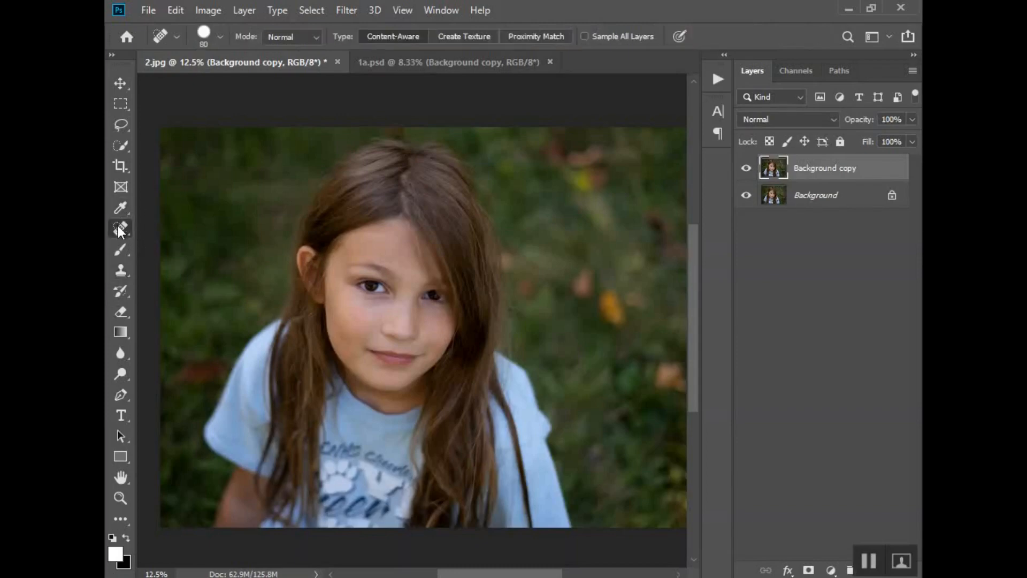
pyautogui.click(124, 270)
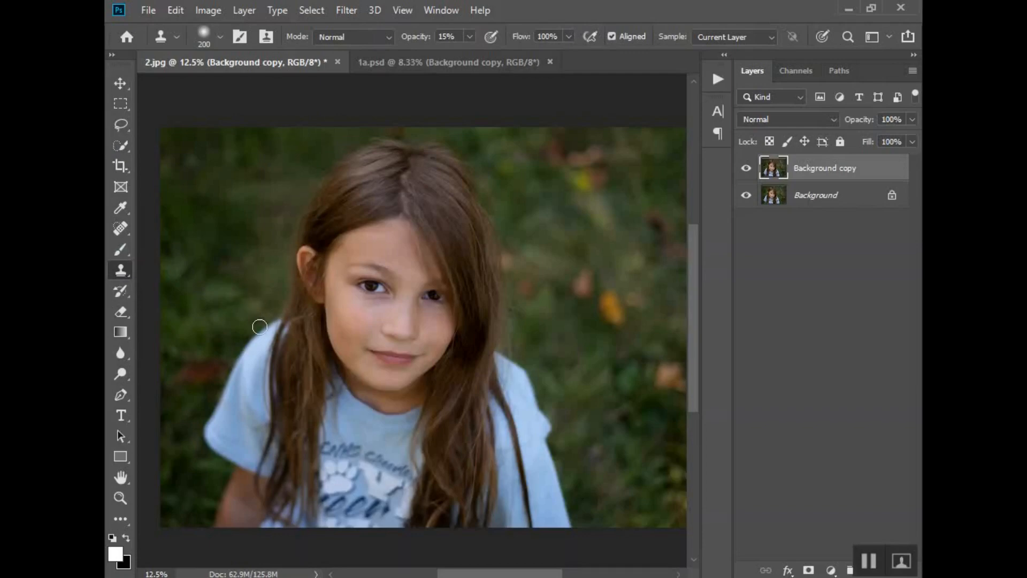
# Step: Select the green background beside the upper hair edge with the Quick Selection tool and subtract the excess near the crown
pyautogui.click(121, 145)
pyautogui.moveTo(320, 184)
pyautogui.mouseDown()
pyautogui.moveTo(292, 195)
pyautogui.moveTo(374, 141)
pyautogui.moveTo(270, 206)
pyautogui.moveTo(346, 197)
pyautogui.moveTo(347, 170)
pyautogui.moveTo(330, 197)
pyautogui.moveTo(332, 180)
pyautogui.mouseUp()
pyautogui.click(252, 39)
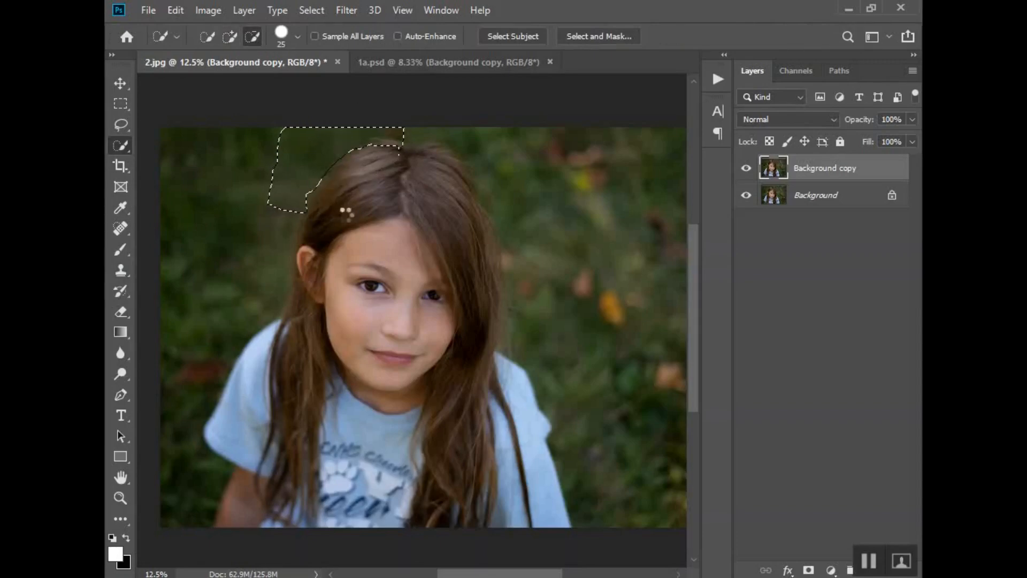
pyautogui.moveTo(401, 149); pyautogui.dragTo(362, 150)
# Step: Open the Fill settings with Content-Aware contents for the selected background, cancel them, and deselect the area
pyautogui.rightClick(309, 160)
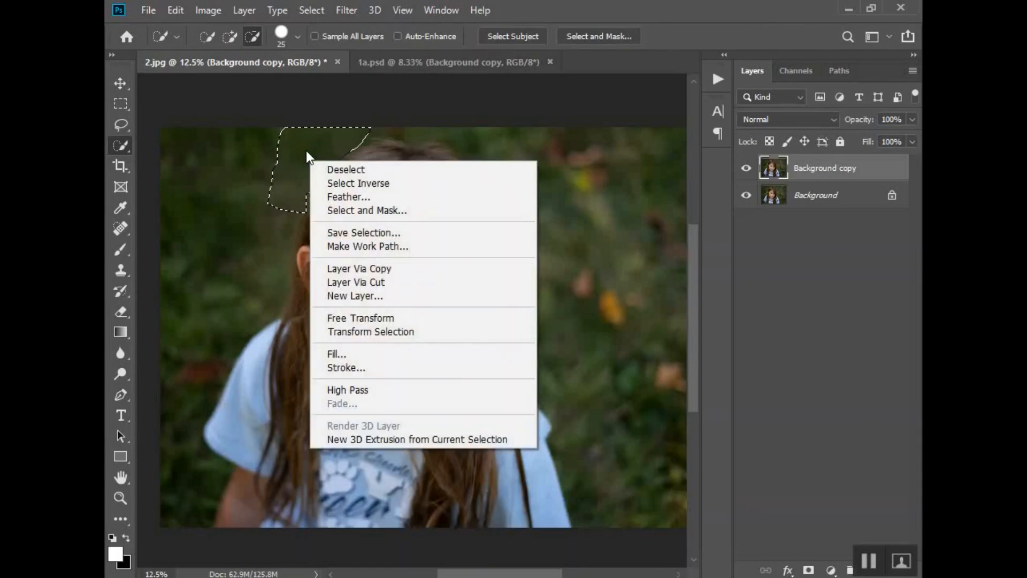
pyautogui.click(338, 355)
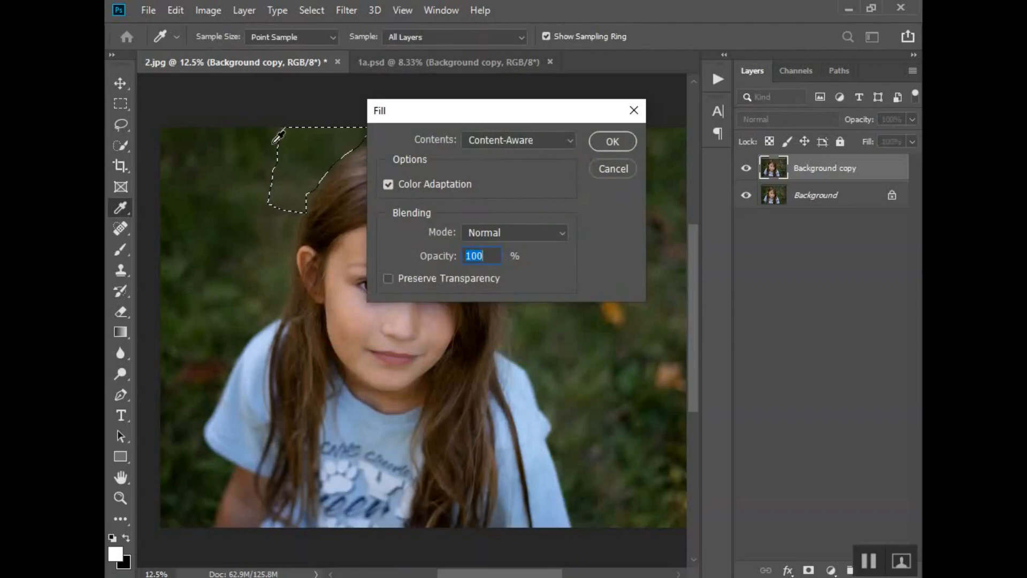
pyautogui.click(627, 172)
pyautogui.press('w')
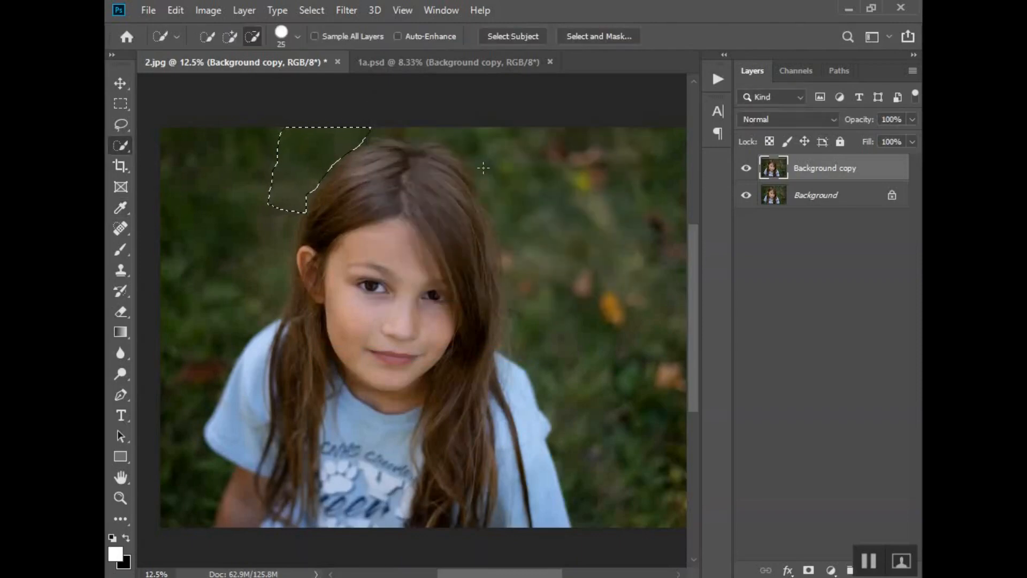
pyautogui.rightClick(318, 152)
pyautogui.click(387, 158)
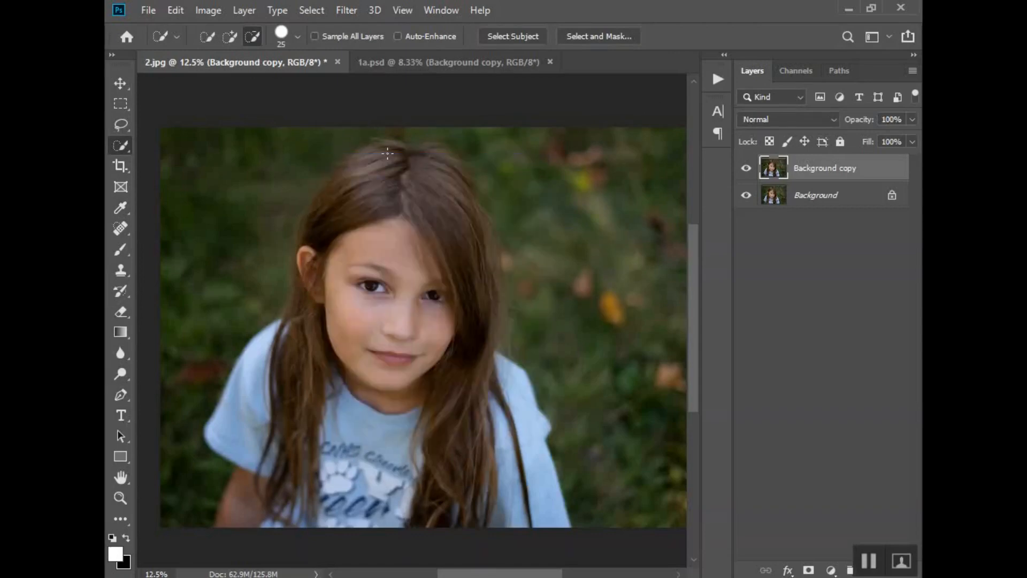